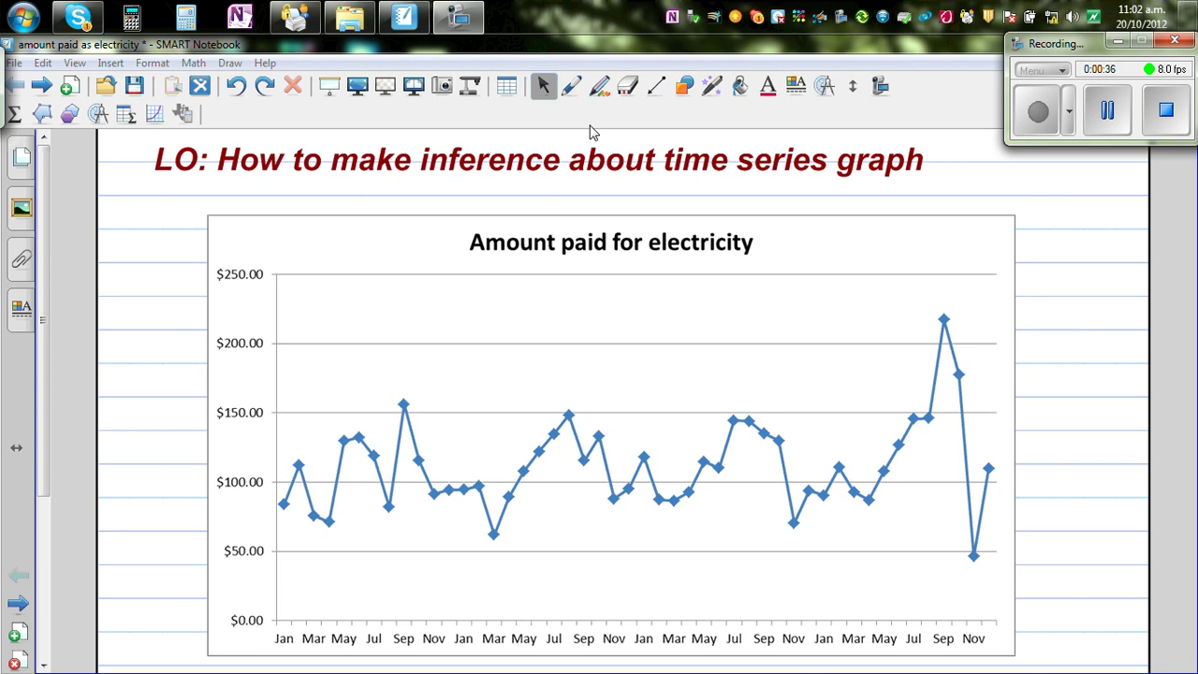
Step: Set the Lines tool to a red dashed line style
{"action": "left_click", "coordinate": [656, 87]}
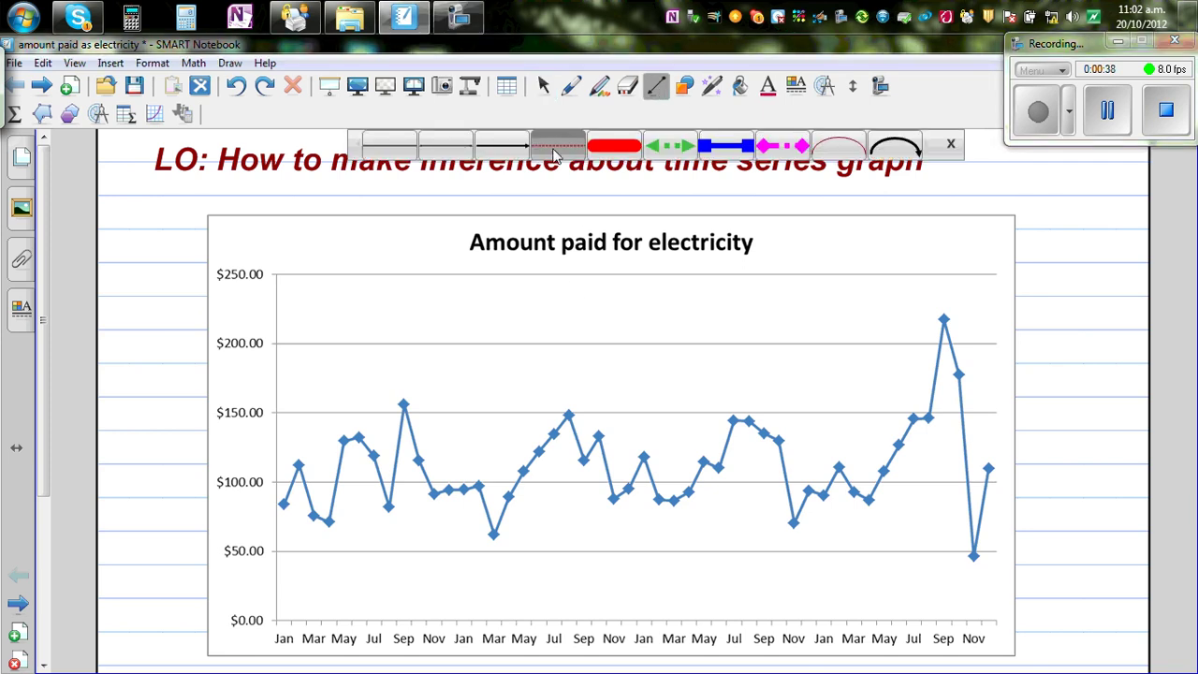
{"action": "left_click", "coordinate": [555, 150]}
{"action": "left_click", "coordinate": [950, 150]}
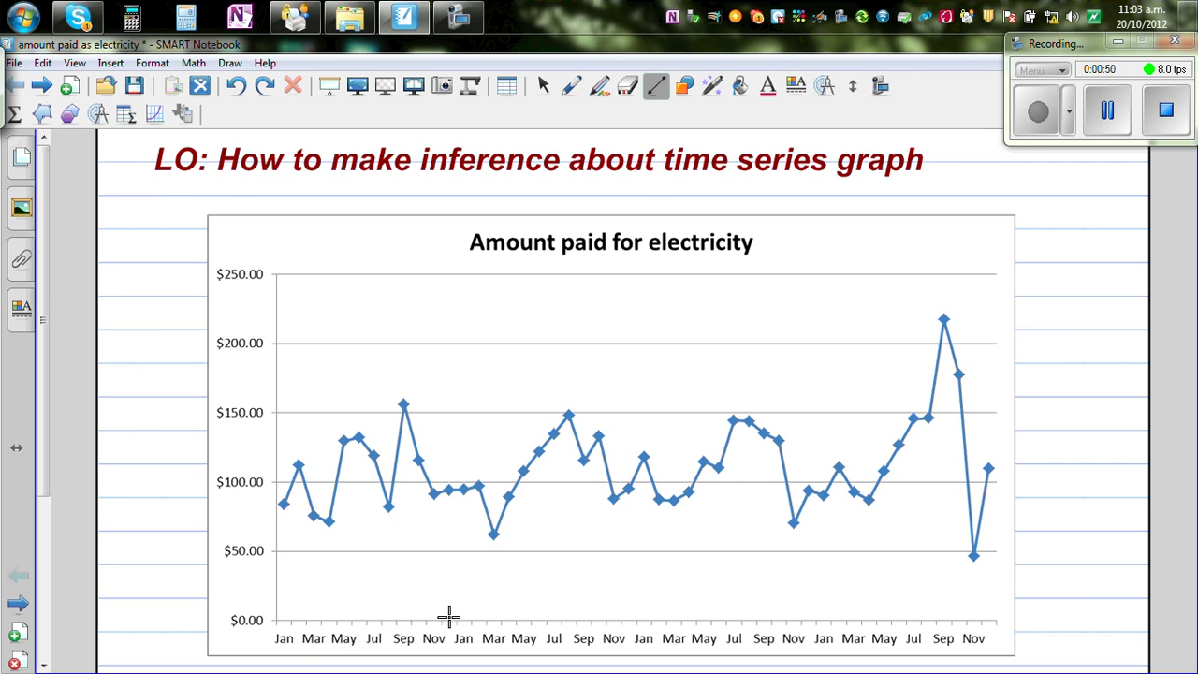
Step: Draw three vertical dashed dividers at the Nov–Jan boundaries of the graph
{"action": "left_click_drag", "start_coordinate": [451, 618], "coordinate": [459, 277]}
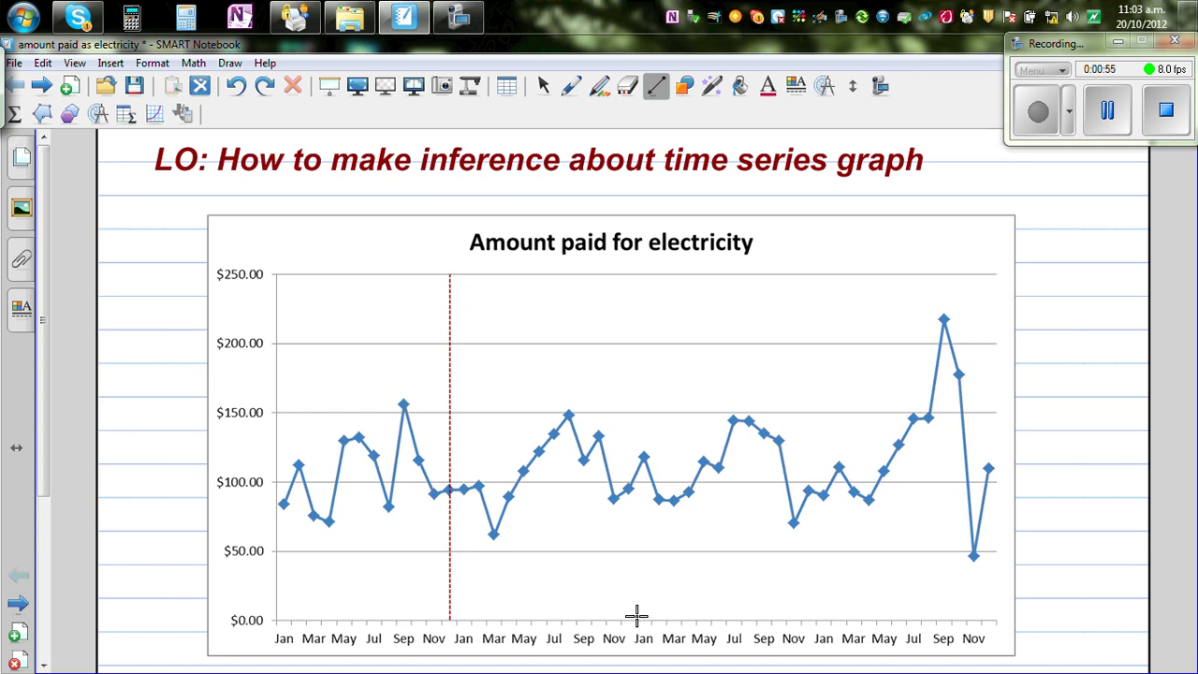
{"action": "left_click_drag", "start_coordinate": [628, 614], "coordinate": [641, 277]}
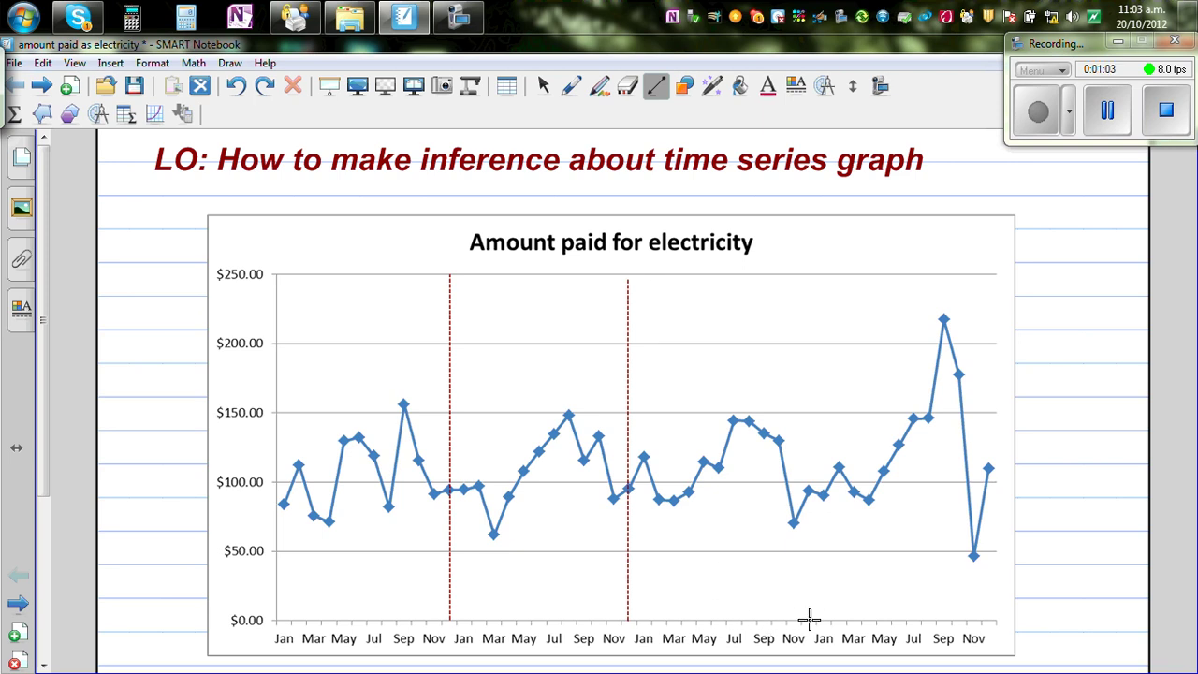
{"action": "left_click_drag", "start_coordinate": [809, 616], "coordinate": [814, 269]}
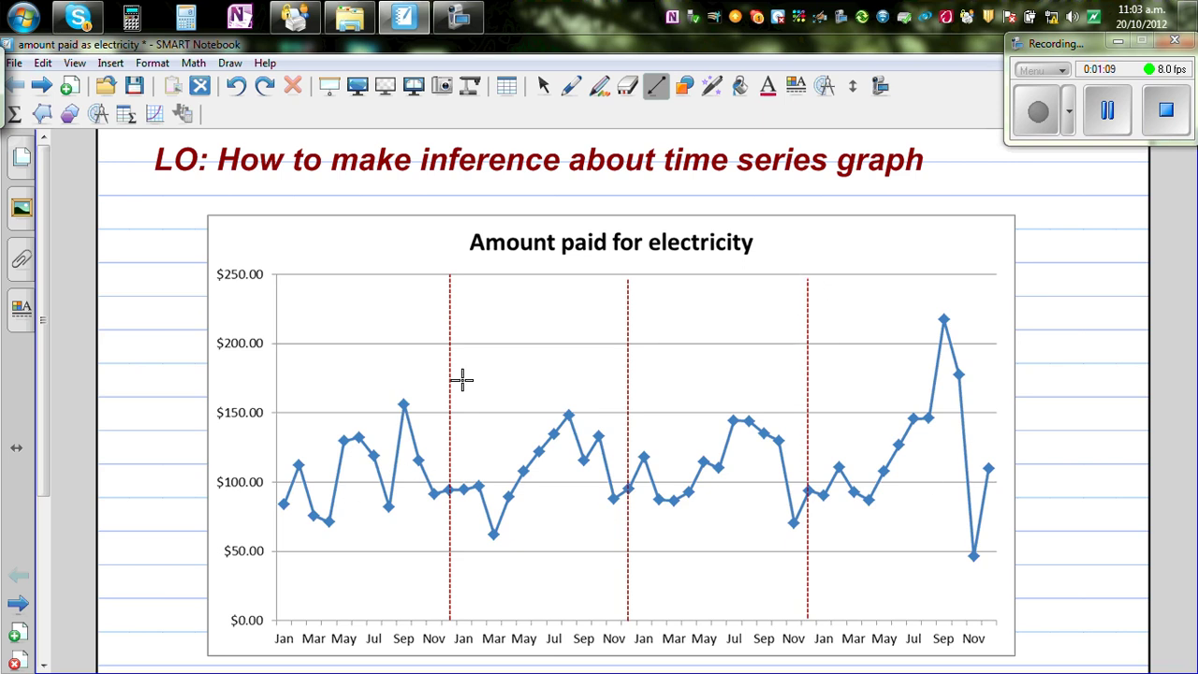
{"action": "left_click", "coordinate": [573, 87]}
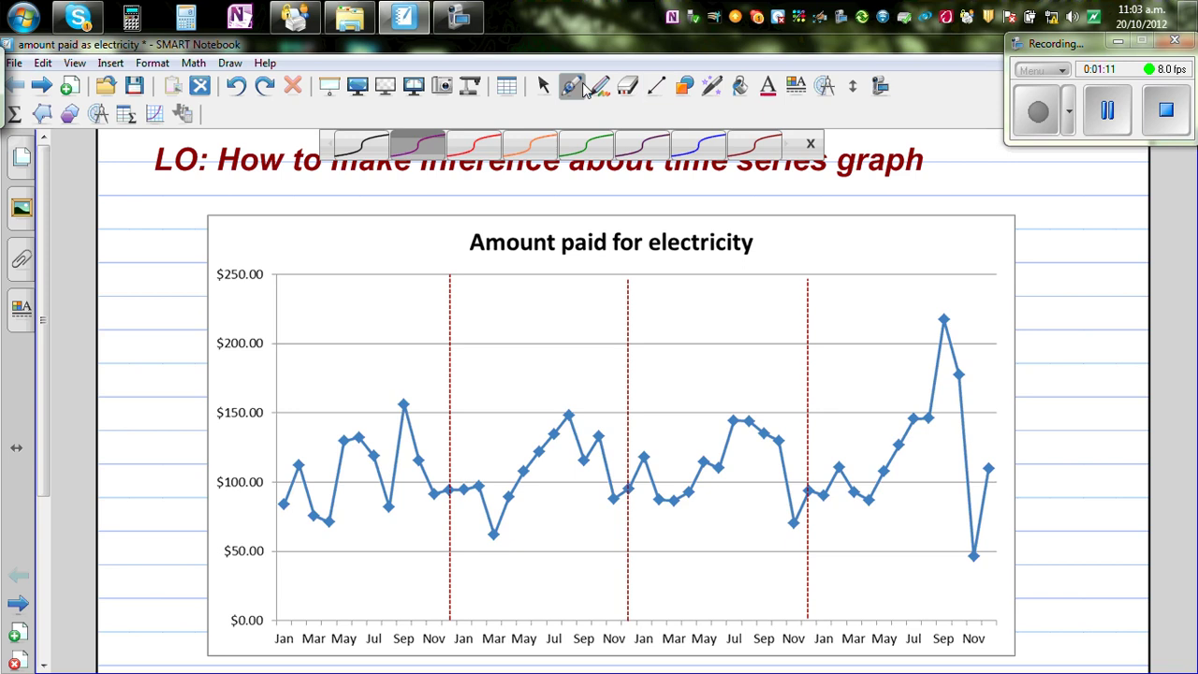
Step: In dark red ink below the graph, write '① peak' and begin '② trough'
{"action": "left_click", "coordinate": [748, 144]}
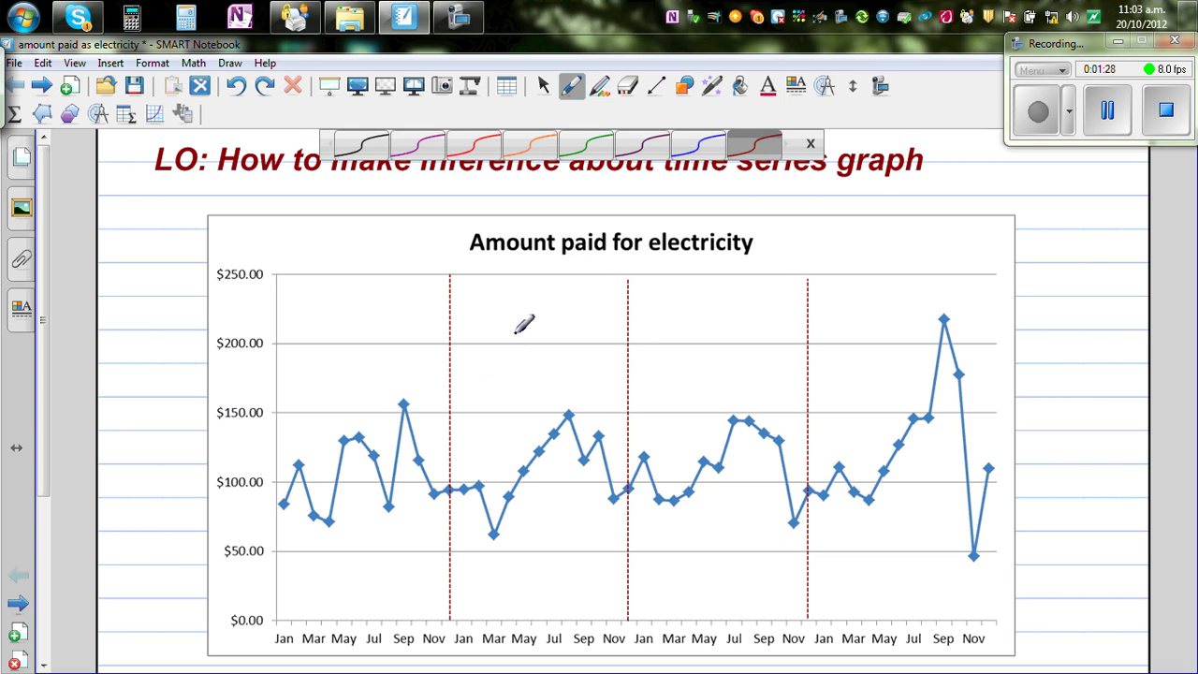
{"action": "scroll", "coordinate": [47, 289], "scroll_direction": "down", "scroll_amount": 3}
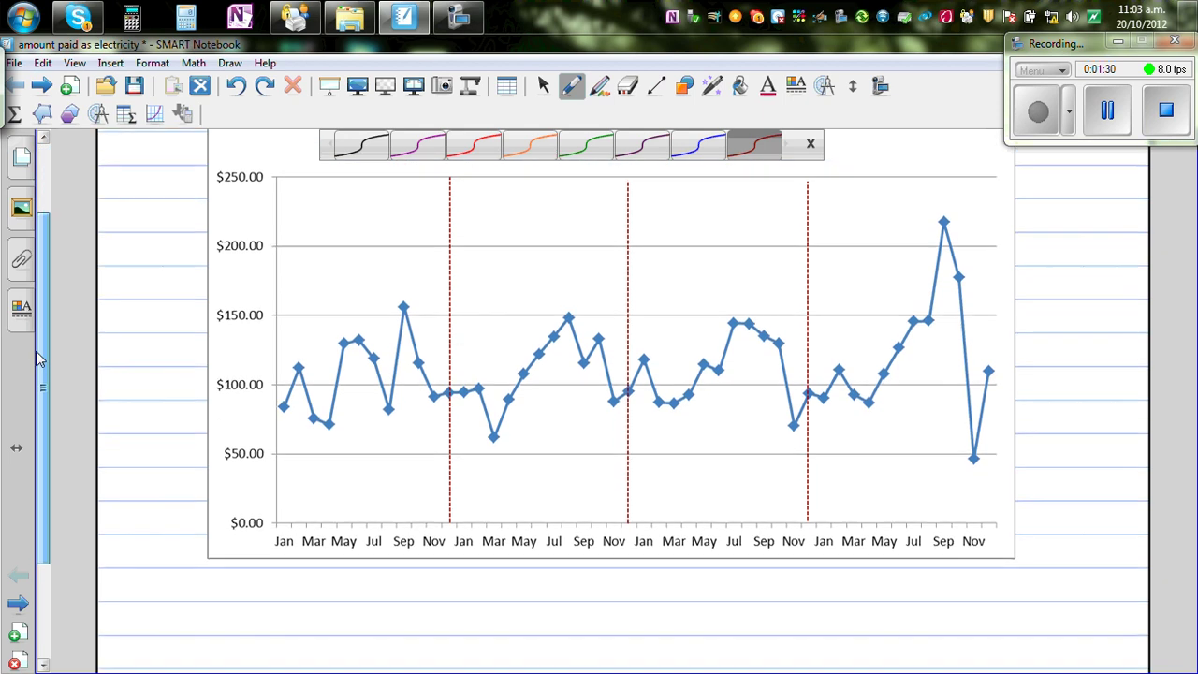
{"action": "left_click_drag", "start_coordinate": [150, 570], "coordinate": [148, 569]}
{"action": "mouse_move", "coordinate": [141, 575]}
{"action": "left_mouse_down"}
{"action": "mouse_move", "coordinate": [139, 591]}
{"action": "mouse_move", "coordinate": [243, 580]}
{"action": "mouse_move", "coordinate": [243, 609]}
{"action": "left_mouse_up"}
{"action": "left_click_drag", "start_coordinate": [250, 578], "coordinate": [252, 592]}
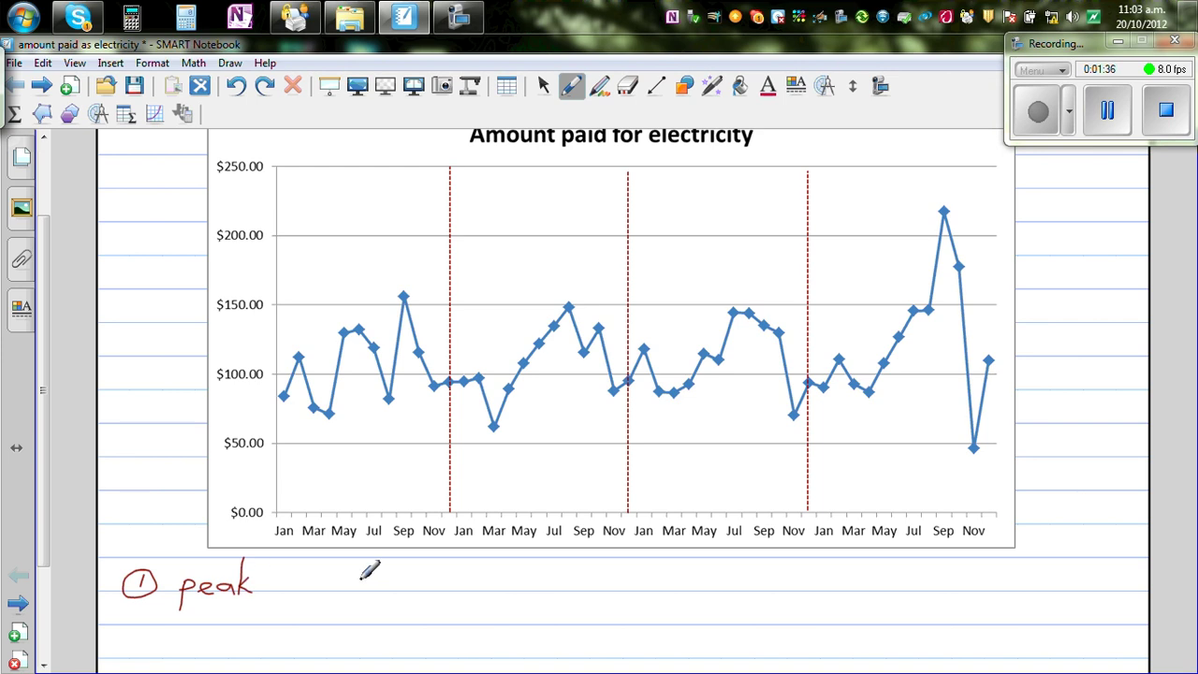
{"action": "left_click_drag", "start_coordinate": [332, 572], "coordinate": [329, 573]}
{"action": "mouse_move", "coordinate": [326, 577]}
{"action": "left_mouse_down"}
{"action": "mouse_move", "coordinate": [374, 586]}
{"action": "mouse_move", "coordinate": [388, 573]}
{"action": "mouse_move", "coordinate": [408, 594]}
{"action": "left_mouse_up"}
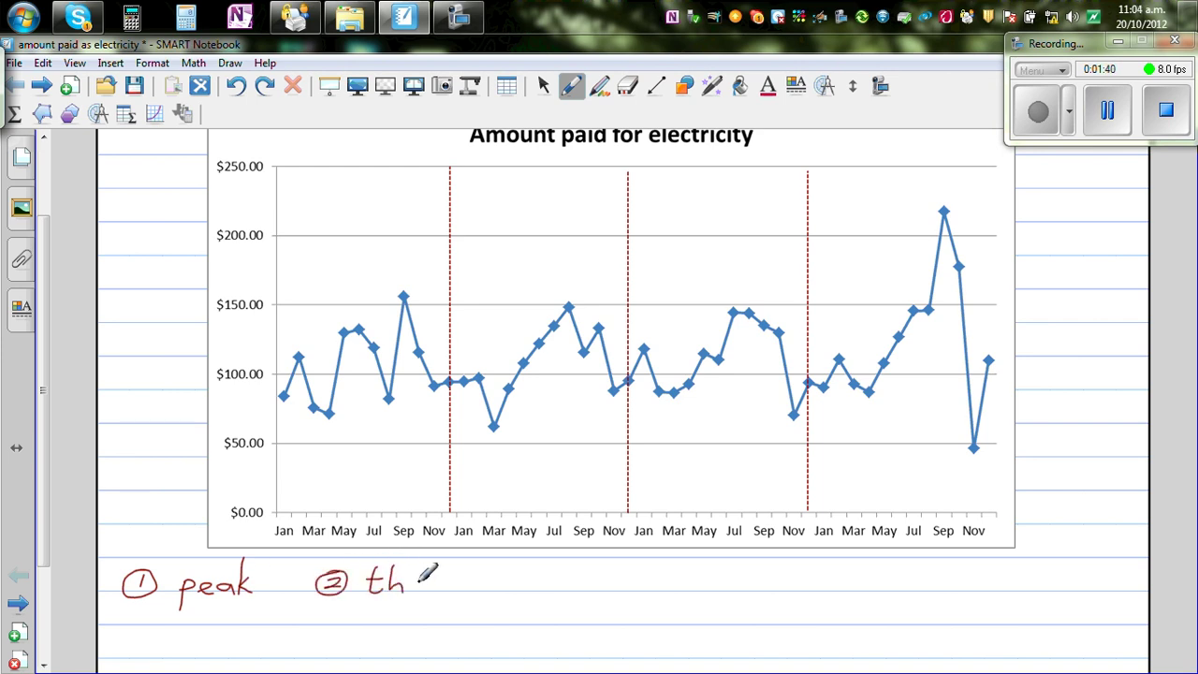
Step: Erase the wrong letter after 't' and finish writing 'trough'
{"action": "left_click", "coordinate": [625, 86]}
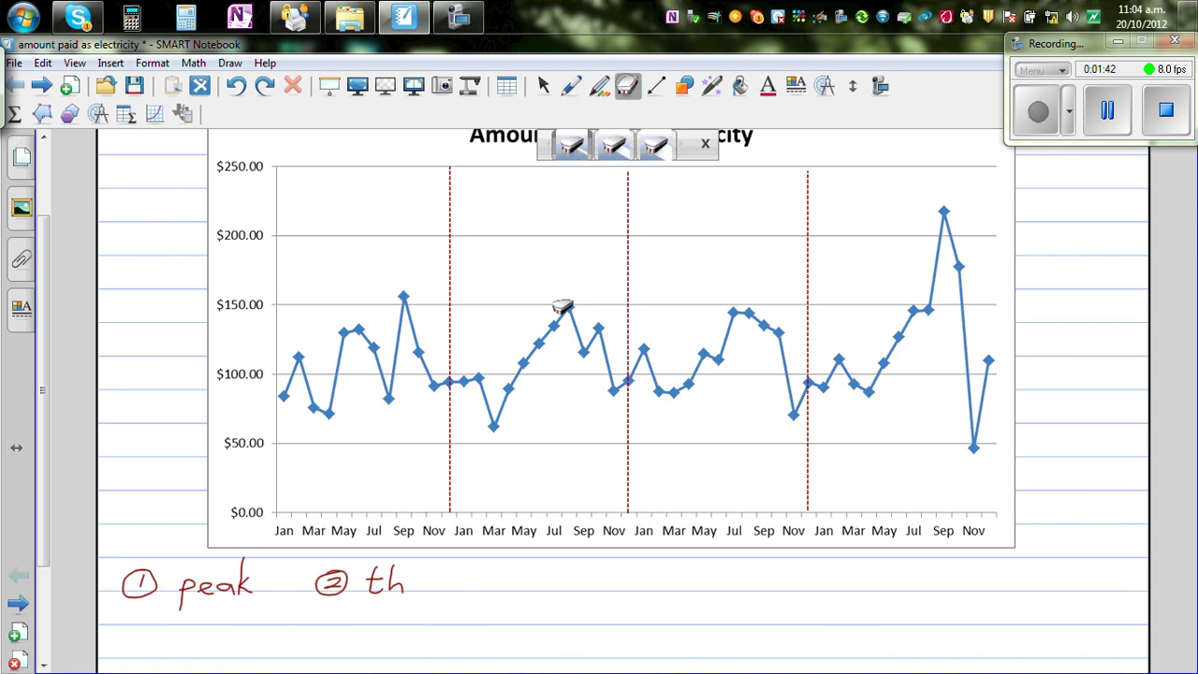
{"action": "mouse_move", "coordinate": [415, 573]}
{"action": "left_mouse_down"}
{"action": "mouse_move", "coordinate": [400, 597]}
{"action": "mouse_move", "coordinate": [388, 579]}
{"action": "mouse_move", "coordinate": [394, 593]}
{"action": "mouse_move", "coordinate": [416, 576]}
{"action": "mouse_move", "coordinate": [454, 576]}
{"action": "mouse_move", "coordinate": [453, 613]}
{"action": "left_mouse_up"}
{"action": "left_click", "coordinate": [570, 86]}
{"action": "left_click_drag", "start_coordinate": [473, 563], "coordinate": [482, 595]}
{"action": "left_click_drag", "start_coordinate": [47, 373], "coordinate": [52, 343]}
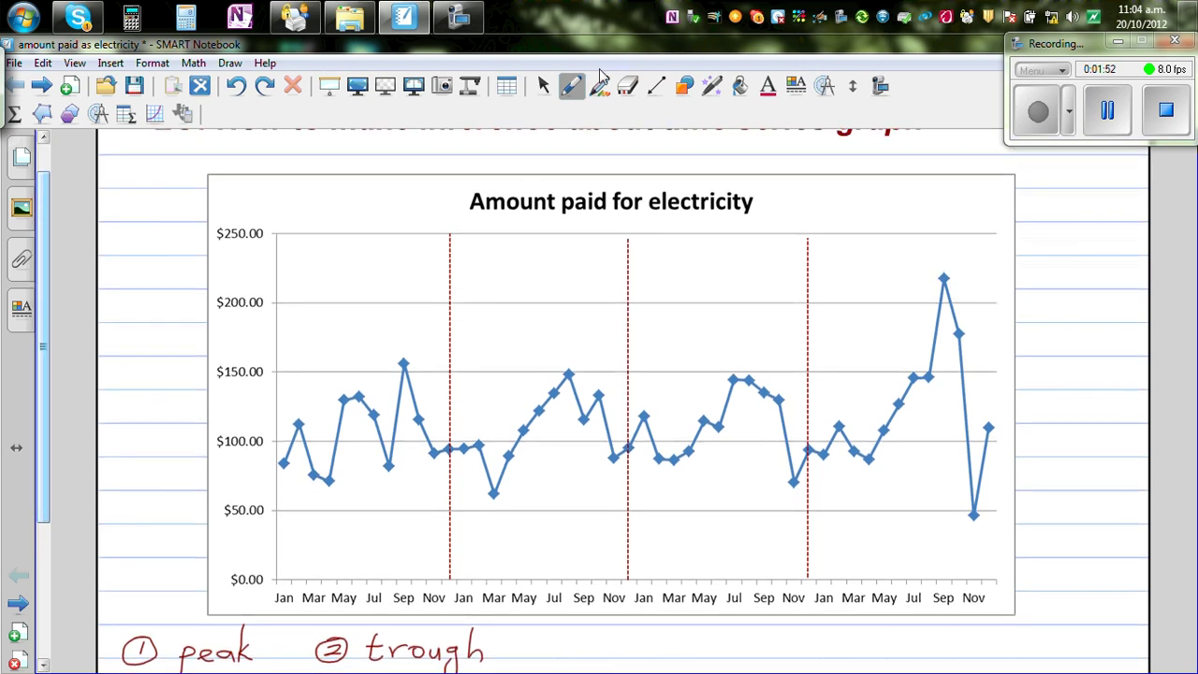
{"action": "left_click", "coordinate": [570, 87]}
Step: Circle the four yearly peaks in red: Sep, Aug, Jul and the highest Sep
{"action": "left_click", "coordinate": [474, 143]}
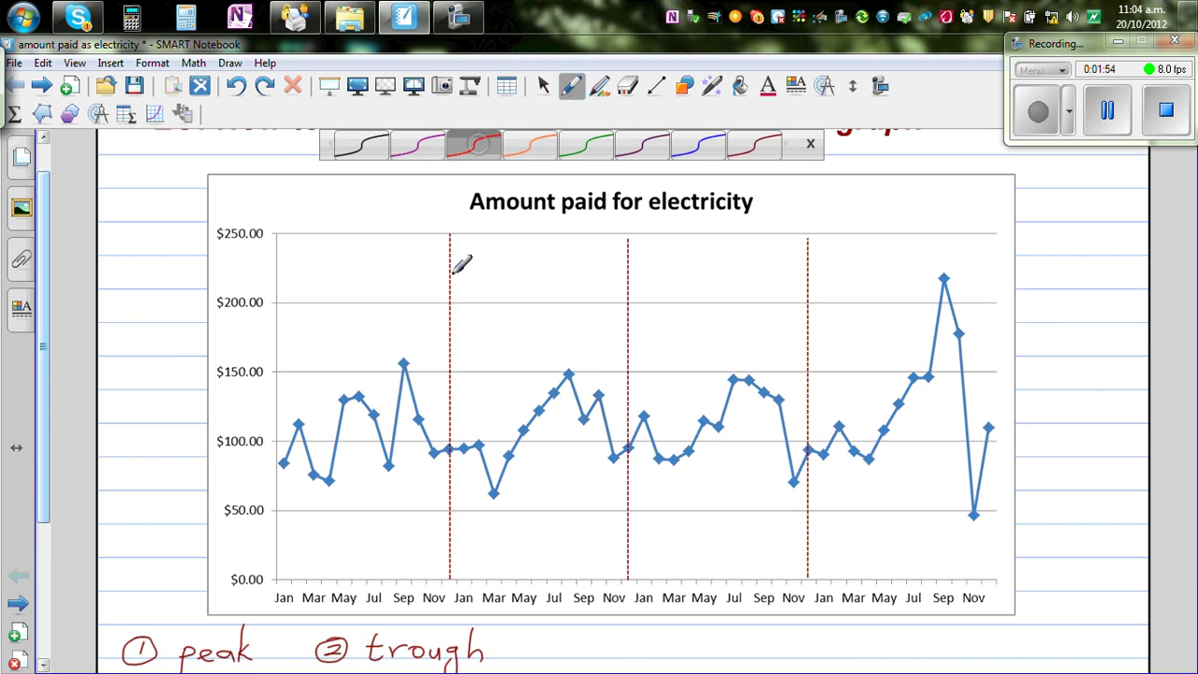
{"action": "mouse_move", "coordinate": [412, 350]}
{"action": "left_mouse_down"}
{"action": "mouse_move", "coordinate": [396, 362]}
{"action": "mouse_move", "coordinate": [417, 352]}
{"action": "left_mouse_up"}
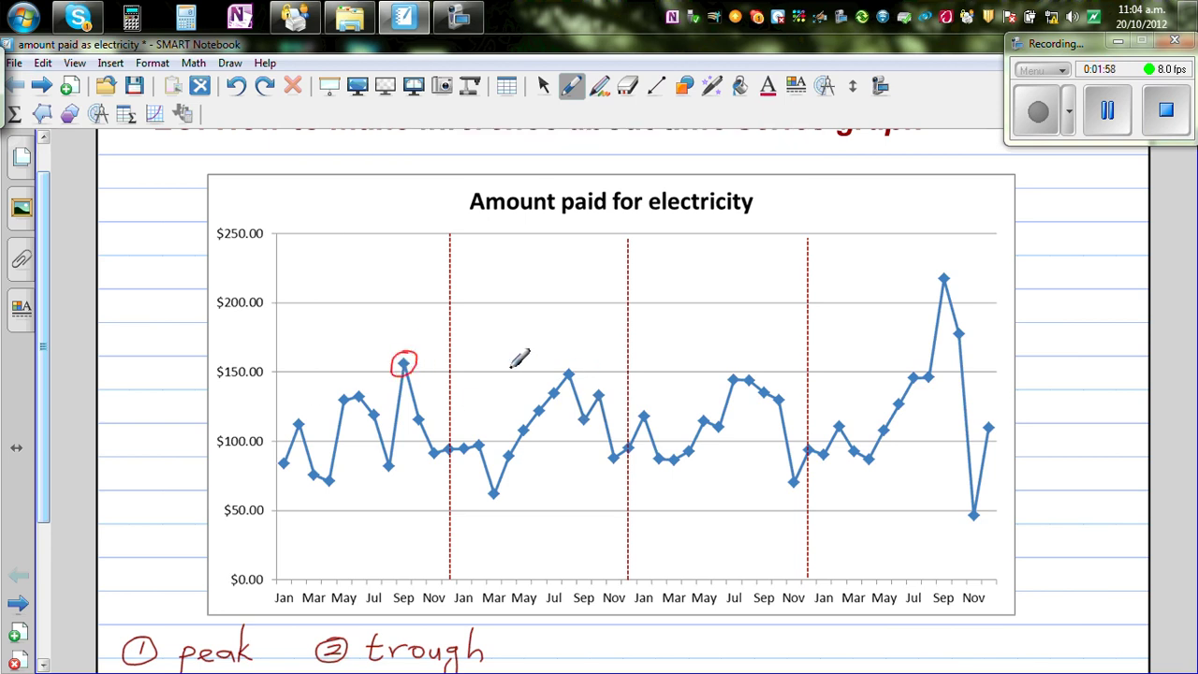
{"action": "mouse_move", "coordinate": [576, 360]}
{"action": "left_mouse_down"}
{"action": "mouse_move", "coordinate": [558, 378]}
{"action": "mouse_move", "coordinate": [581, 360]}
{"action": "left_mouse_up"}
{"action": "mouse_move", "coordinate": [745, 367]}
{"action": "left_mouse_down"}
{"action": "mouse_move", "coordinate": [722, 378]}
{"action": "mouse_move", "coordinate": [749, 380]}
{"action": "mouse_move", "coordinate": [746, 369]}
{"action": "left_mouse_up"}
{"action": "mouse_move", "coordinate": [955, 266]}
{"action": "left_mouse_down"}
{"action": "mouse_move", "coordinate": [933, 291]}
{"action": "mouse_move", "coordinate": [956, 290]}
{"action": "mouse_move", "coordinate": [966, 264]}
{"action": "left_mouse_up"}
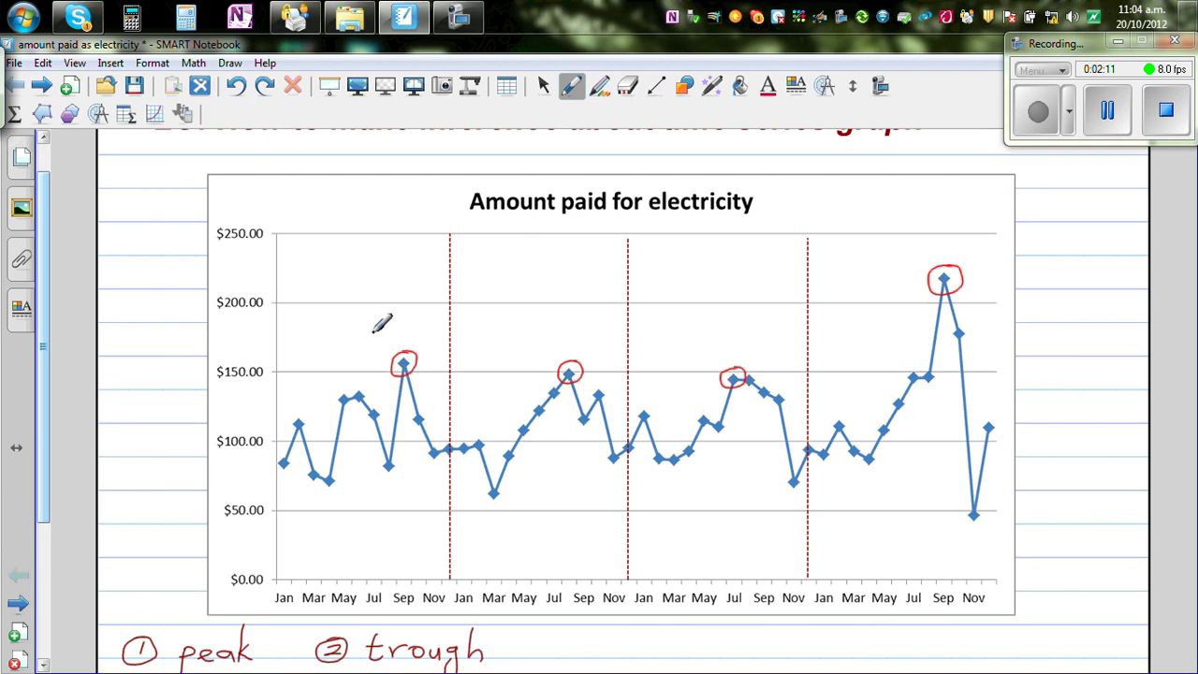
Step: Label the circled peaks Sept, Aug, July and Sept above each circle
{"action": "mouse_move", "coordinate": [379, 329]}
{"action": "left_mouse_down"}
{"action": "mouse_move", "coordinate": [401, 353]}
{"action": "mouse_move", "coordinate": [420, 323]}
{"action": "left_mouse_up"}
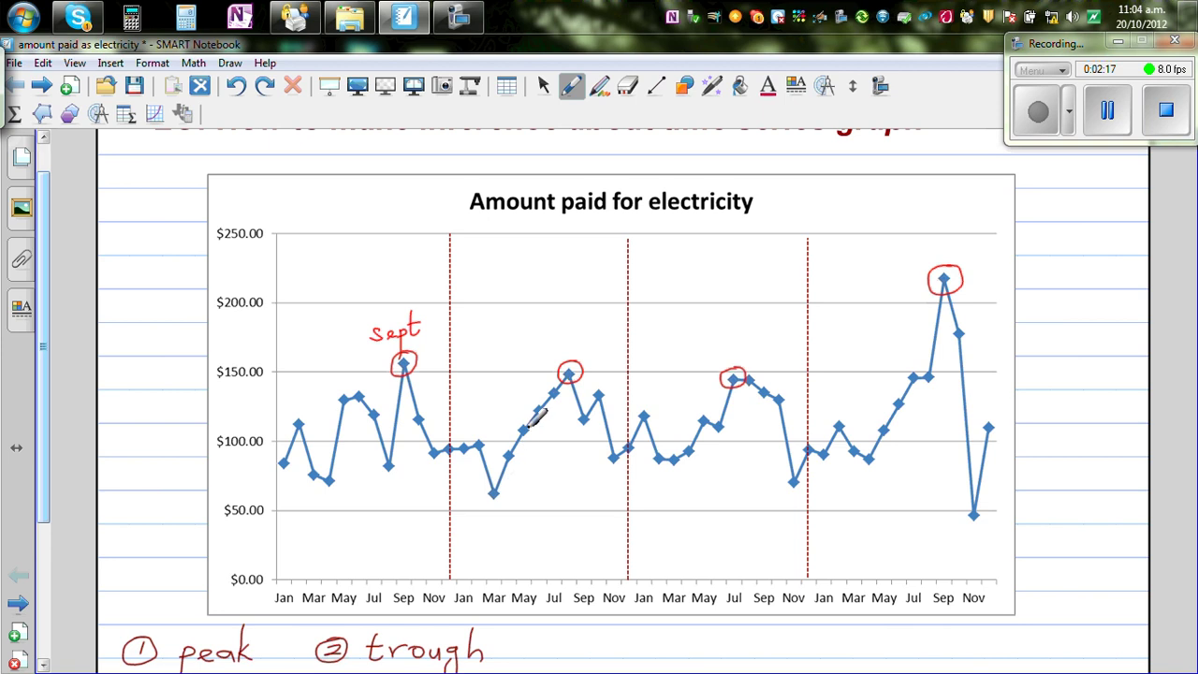
{"action": "mouse_move", "coordinate": [550, 346]}
{"action": "left_mouse_down"}
{"action": "mouse_move", "coordinate": [568, 339]}
{"action": "mouse_move", "coordinate": [587, 359]}
{"action": "left_mouse_up"}
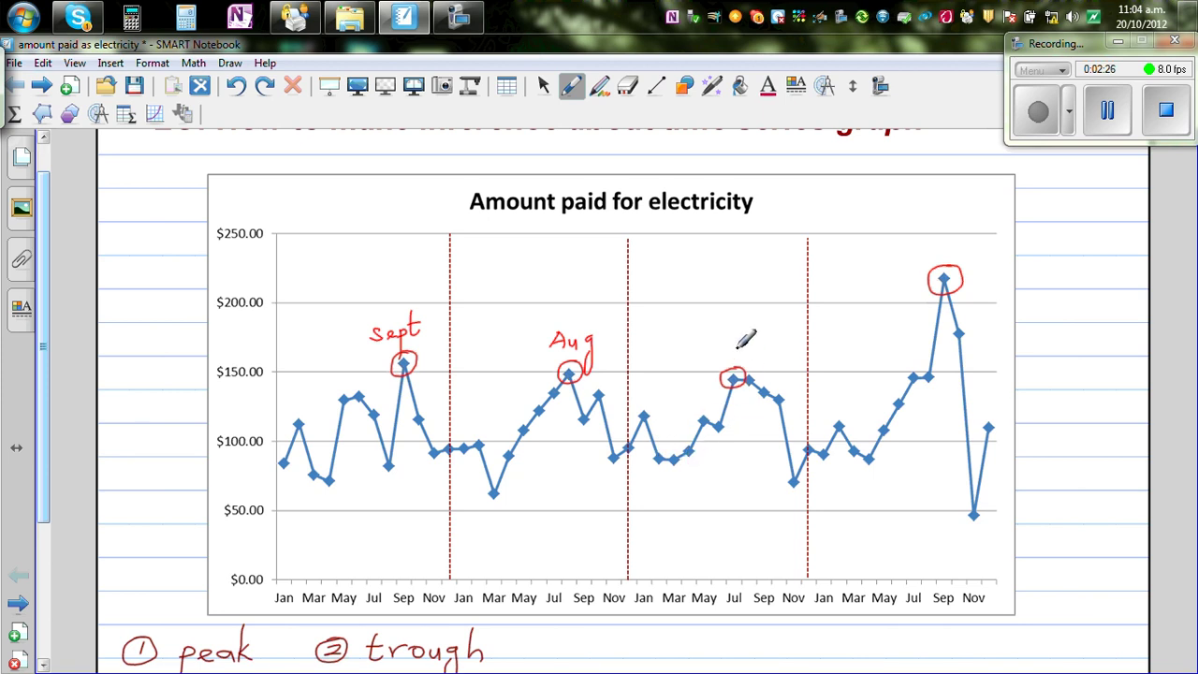
{"action": "mouse_move", "coordinate": [721, 340]}
{"action": "left_mouse_down"}
{"action": "mouse_move", "coordinate": [721, 353]}
{"action": "mouse_move", "coordinate": [756, 341]}
{"action": "mouse_move", "coordinate": [764, 370]}
{"action": "left_mouse_up"}
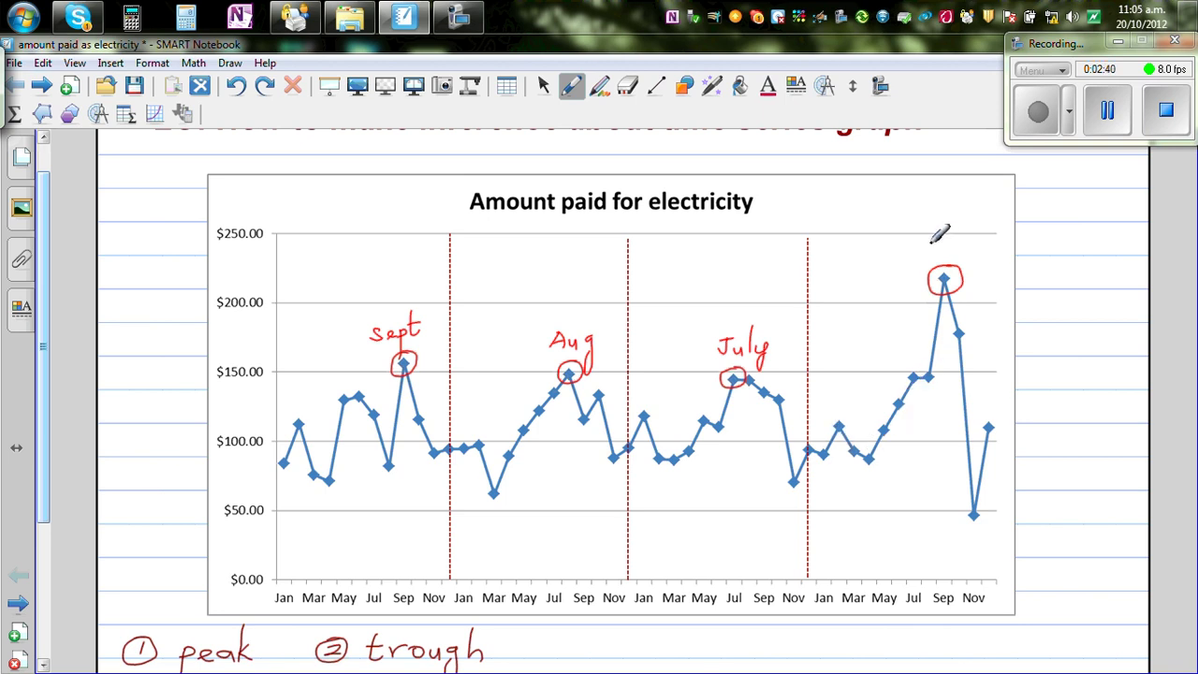
{"action": "mouse_move", "coordinate": [935, 242]}
{"action": "left_mouse_down"}
{"action": "mouse_move", "coordinate": [922, 253]}
{"action": "mouse_move", "coordinate": [963, 259]}
{"action": "mouse_move", "coordinate": [976, 244]}
{"action": "left_mouse_up"}
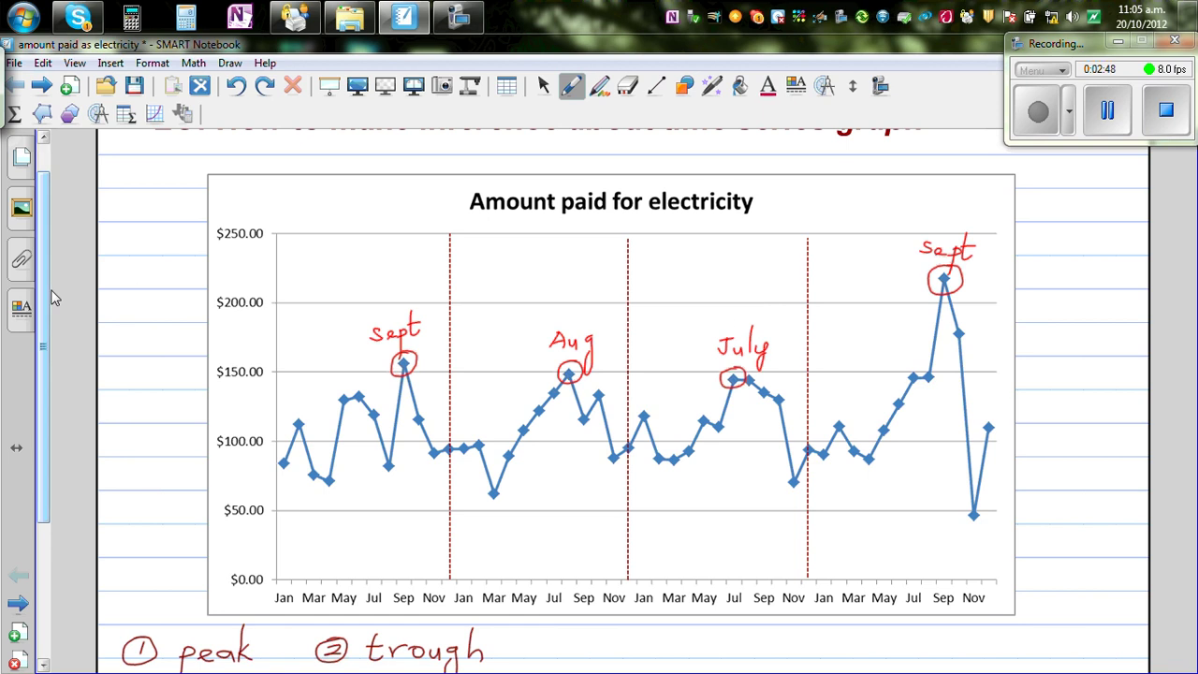
{"action": "mouse_move", "coordinate": [46, 297]}
{"action": "left_mouse_down"}
{"action": "mouse_move", "coordinate": [45, 327]}
{"action": "mouse_move", "coordinate": [44, 301]}
{"action": "left_mouse_up"}
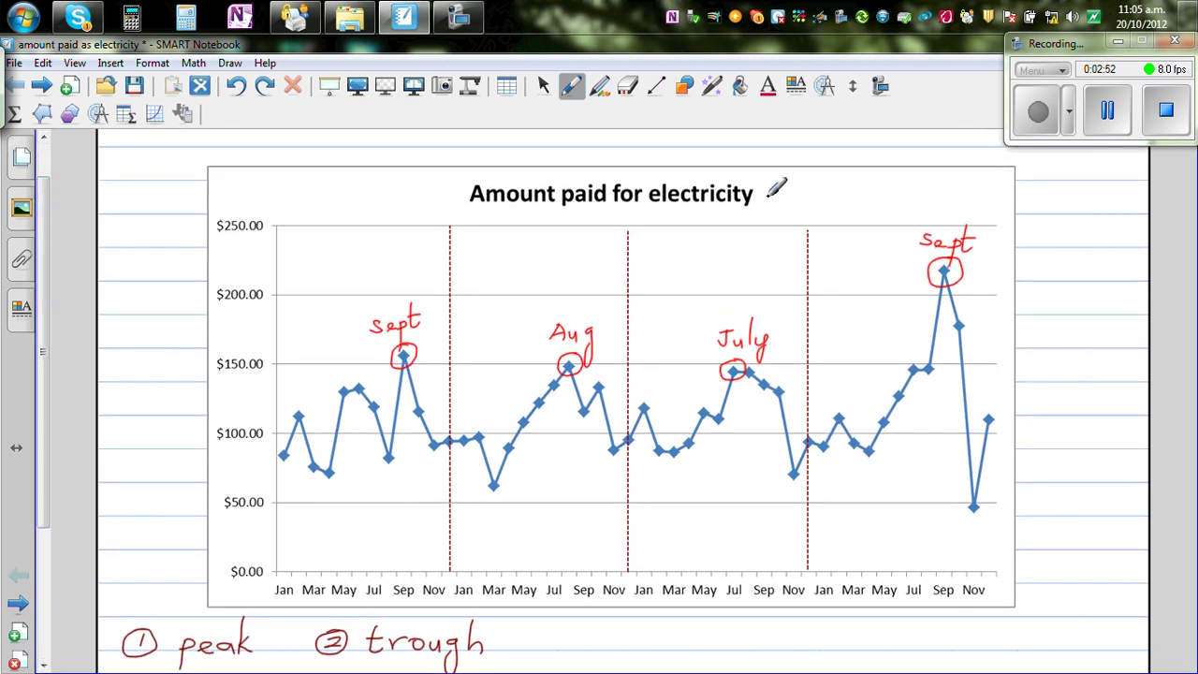
Step: Handwrite a red '→ NZ' to the right of the graph title
{"action": "mouse_move", "coordinate": [767, 197]}
{"action": "left_mouse_down"}
{"action": "mouse_move", "coordinate": [810, 199]}
{"action": "mouse_move", "coordinate": [816, 187]}
{"action": "mouse_move", "coordinate": [845, 203]}
{"action": "left_mouse_up"}
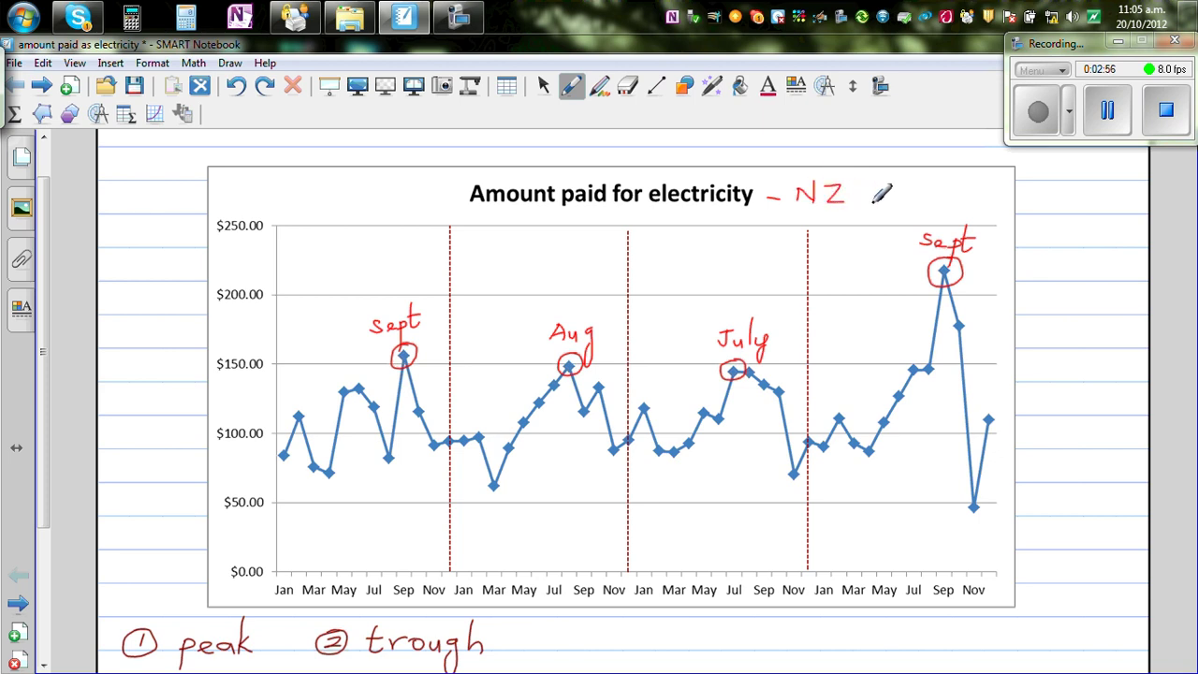
{"action": "left_click_drag", "start_coordinate": [769, 199], "coordinate": [784, 203]}
{"action": "left_click", "coordinate": [569, 86]}
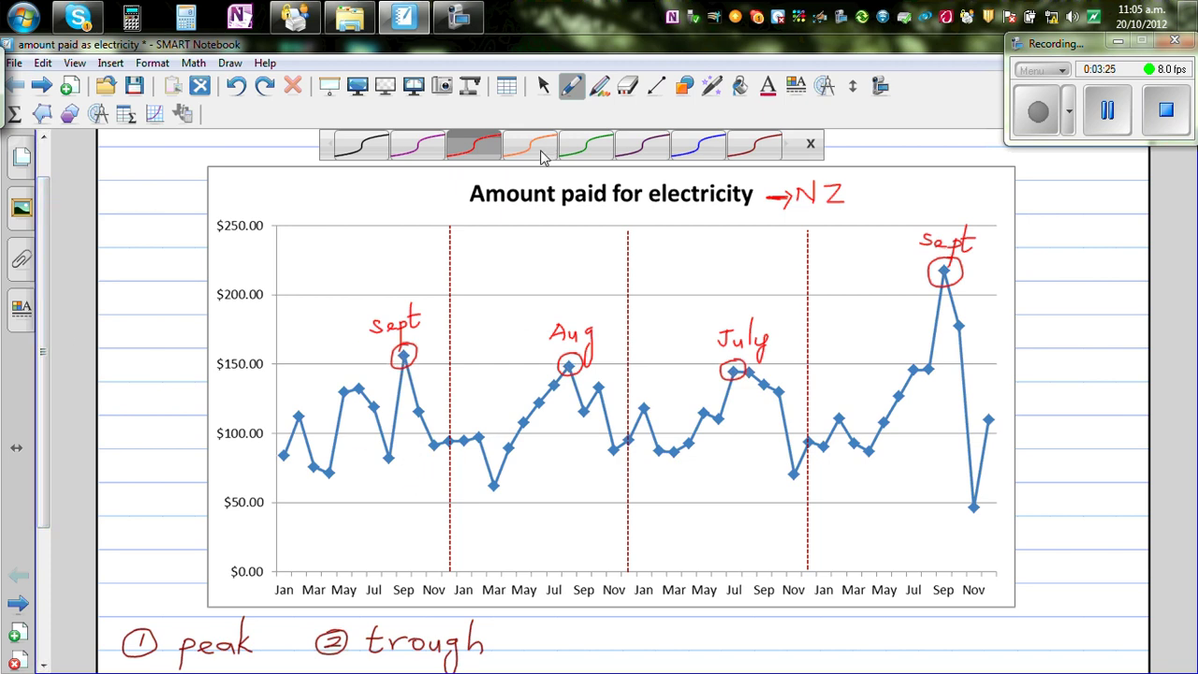
Step: Circle the four troughs in blue: two March troughs and two November troughs
{"action": "left_click", "coordinate": [692, 152]}
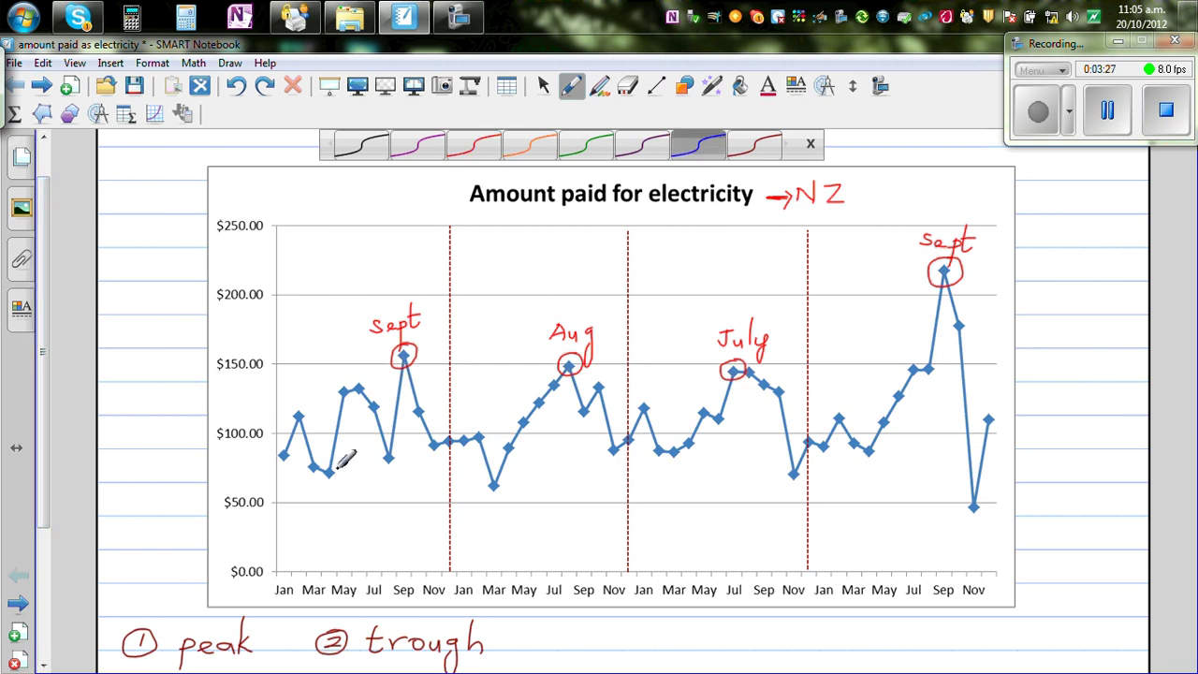
{"action": "left_click_drag", "start_coordinate": [321, 471], "coordinate": [335, 464]}
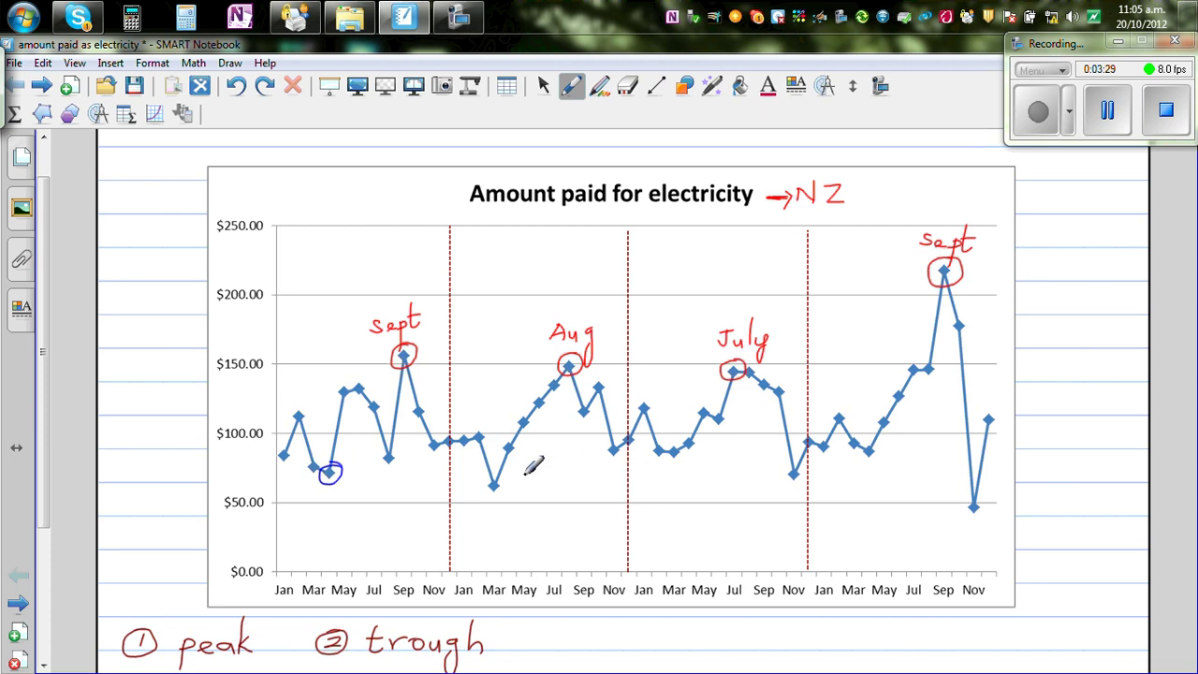
{"action": "left_click_drag", "start_coordinate": [498, 473], "coordinate": [505, 473]}
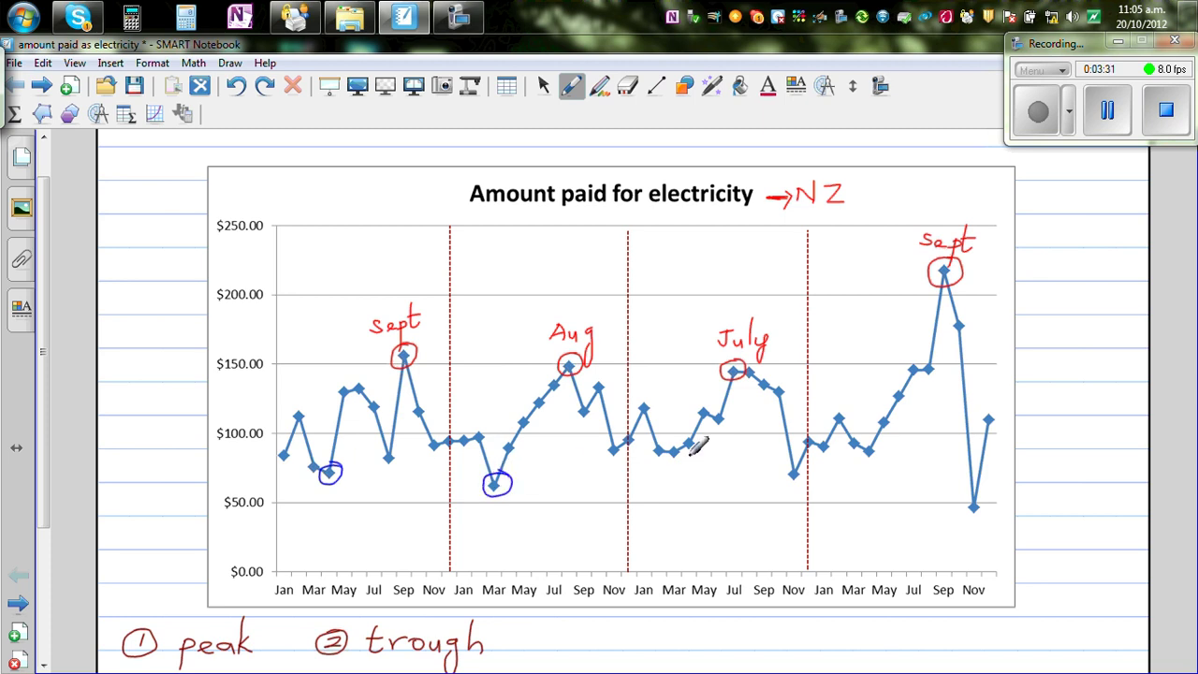
{"action": "left_click_drag", "start_coordinate": [803, 456], "coordinate": [805, 460]}
{"action": "mouse_move", "coordinate": [985, 497]}
{"action": "left_mouse_down"}
{"action": "mouse_move", "coordinate": [959, 510]}
{"action": "mouse_move", "coordinate": [979, 488]}
{"action": "left_mouse_up"}
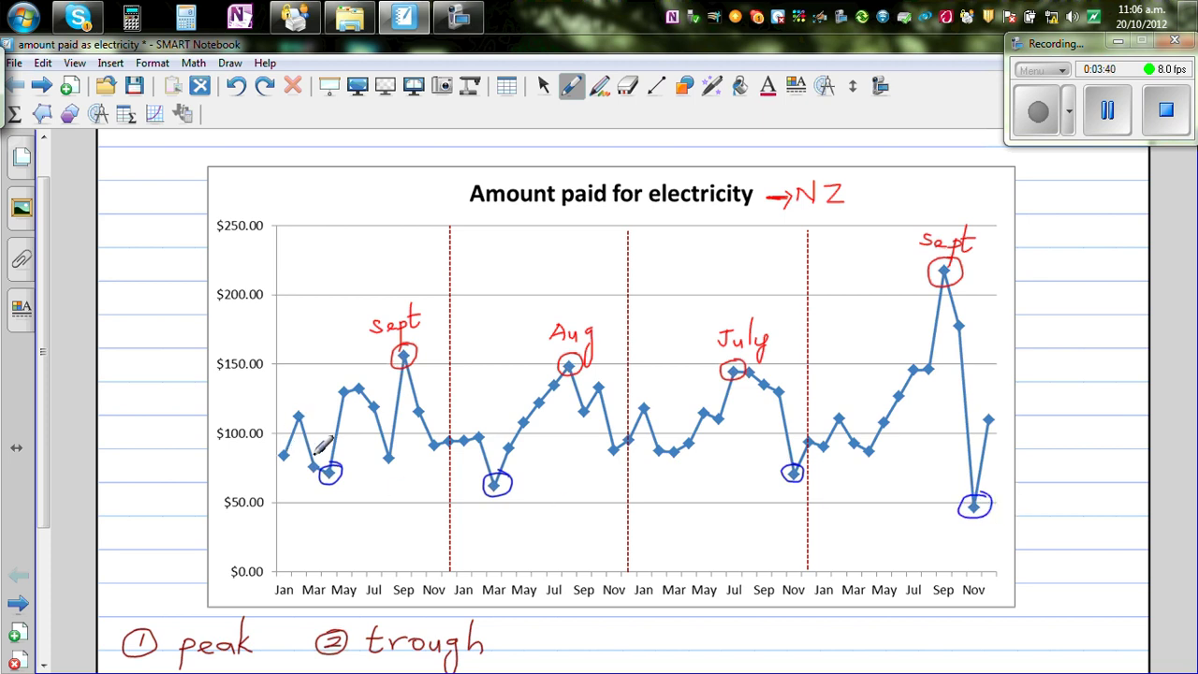
Step: In green, label the troughs Mar, Mar, Nov and Nov below each circle
{"action": "left_click", "coordinate": [569, 90]}
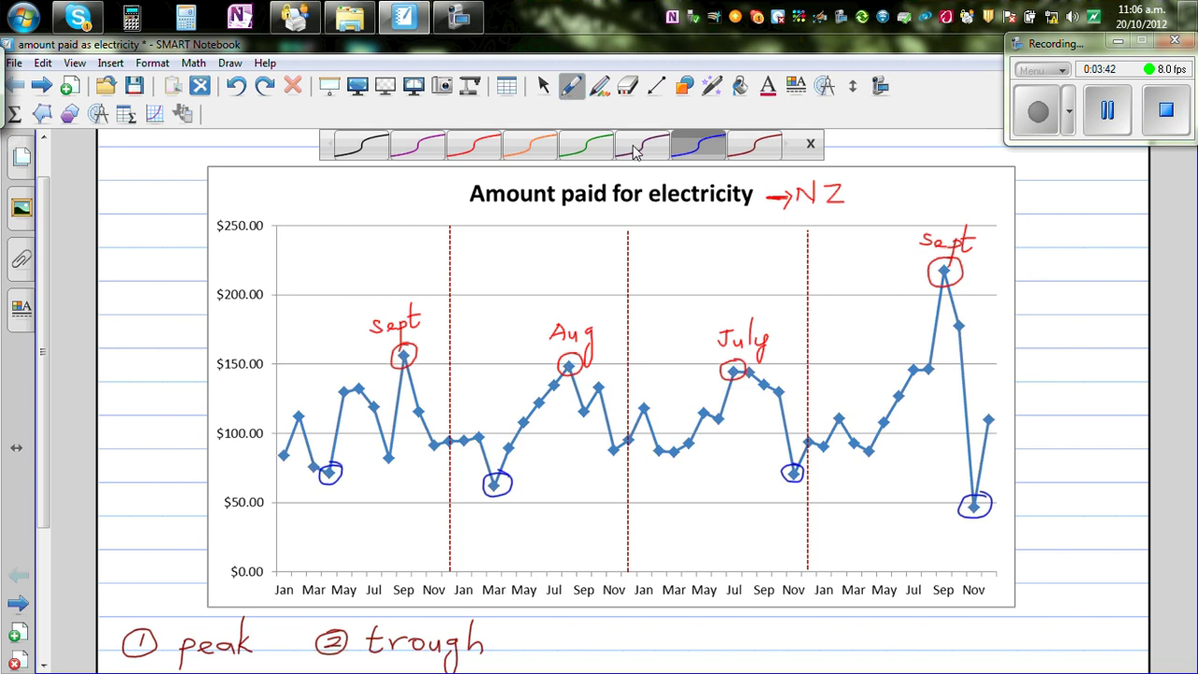
{"action": "left_click", "coordinate": [580, 150]}
{"action": "left_click", "coordinate": [309, 502]}
{"action": "left_click_drag", "start_coordinate": [319, 507], "coordinate": [366, 499]}
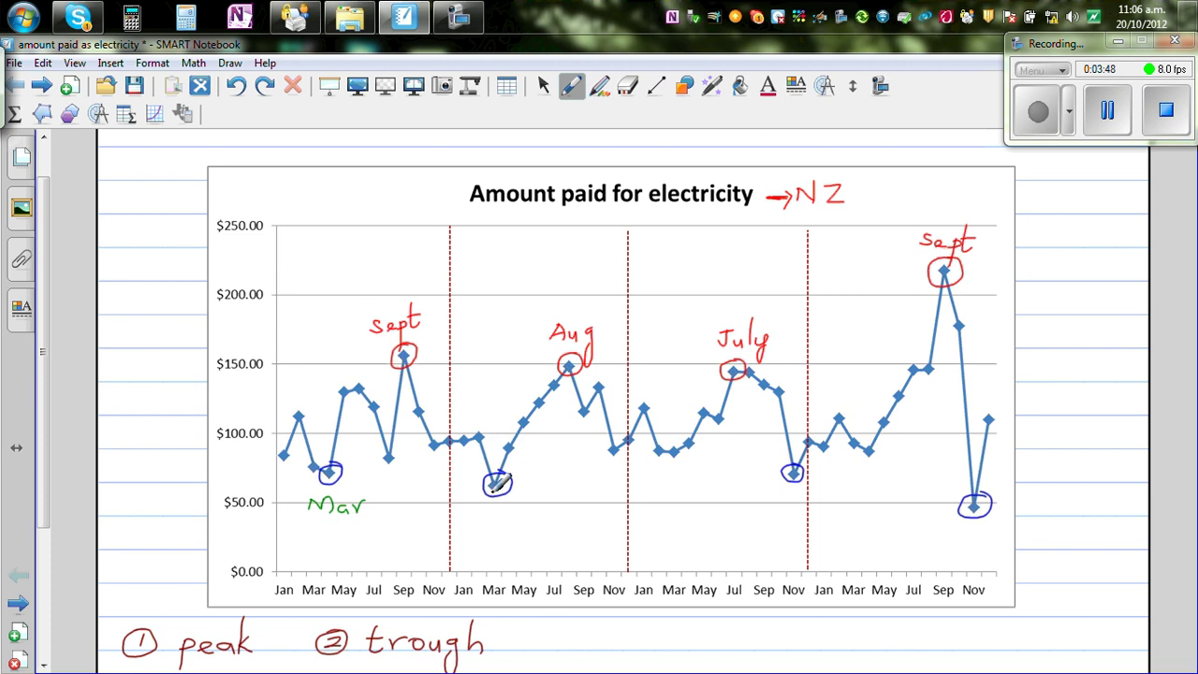
{"action": "left_click_drag", "start_coordinate": [494, 514], "coordinate": [548, 512]}
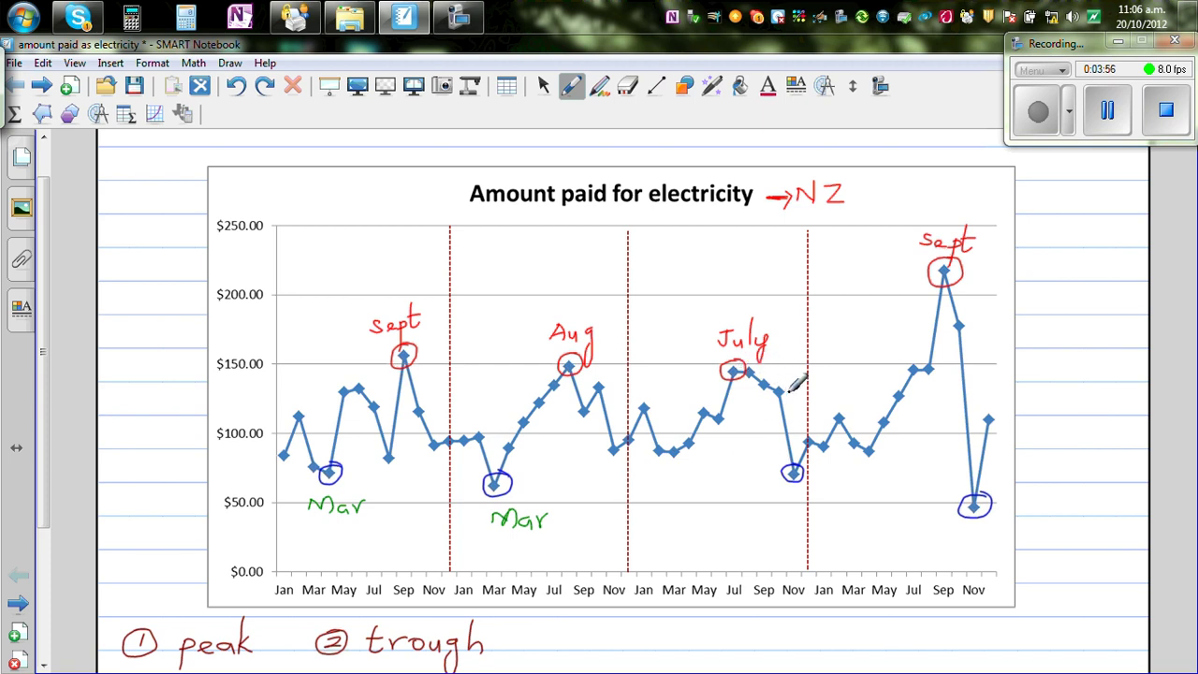
{"action": "left_click_drag", "start_coordinate": [765, 517], "coordinate": [803, 505]}
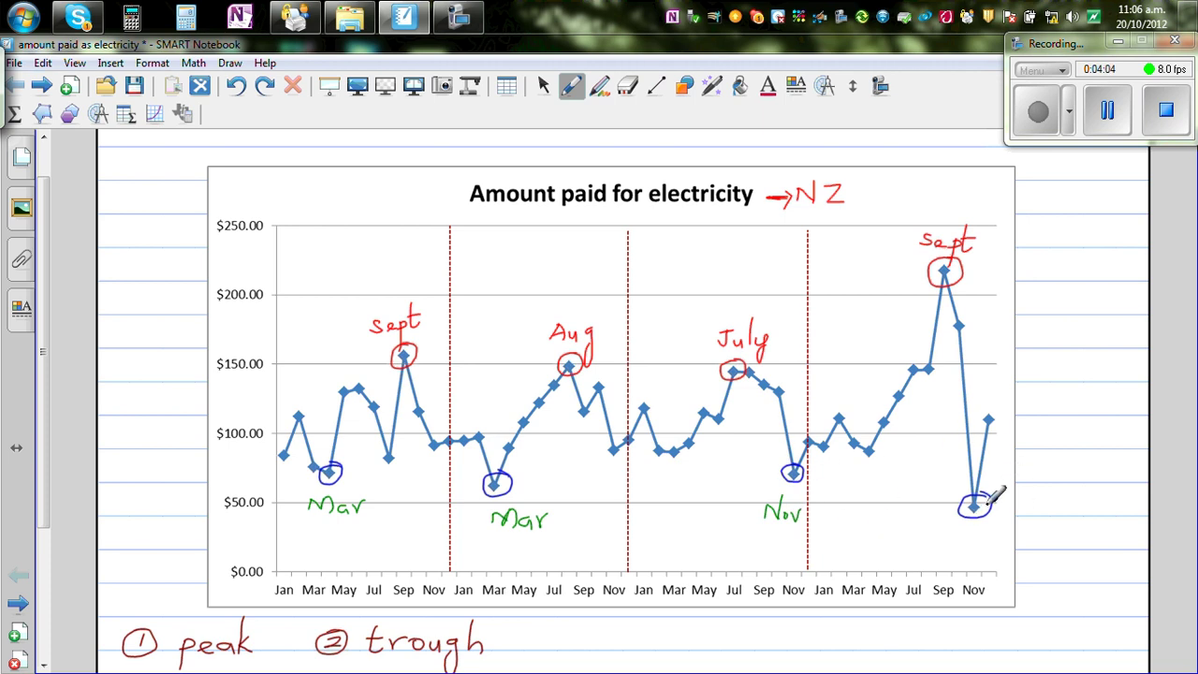
{"action": "mouse_move", "coordinate": [957, 525]}
{"action": "left_mouse_down"}
{"action": "mouse_move", "coordinate": [963, 541]}
{"action": "mouse_move", "coordinate": [995, 531]}
{"action": "left_mouse_up"}
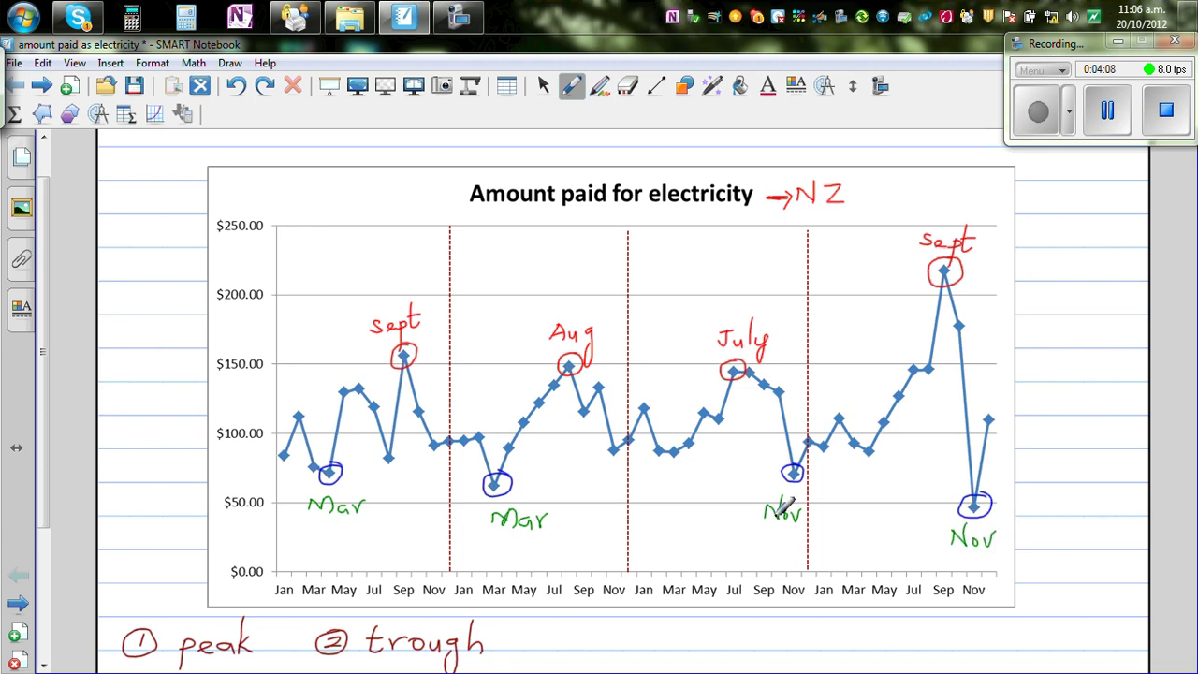